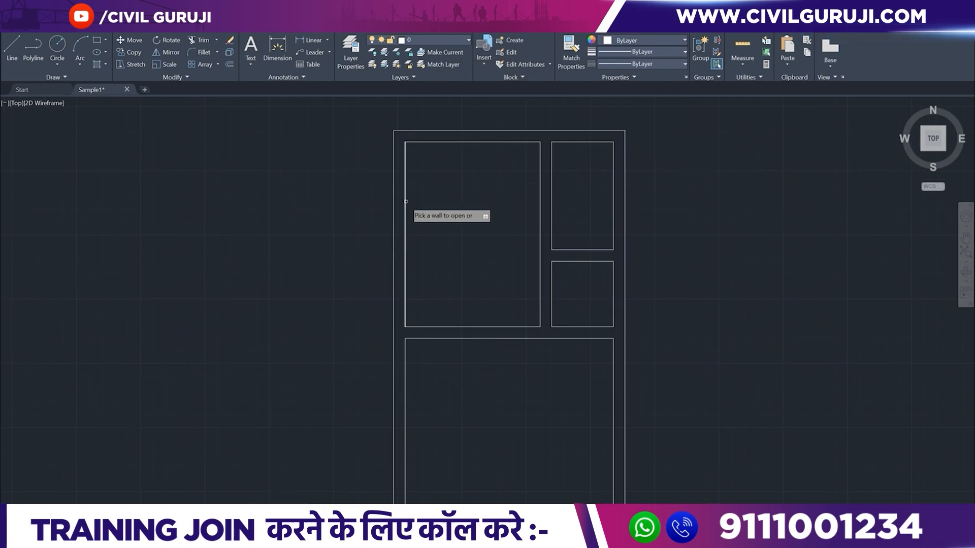
# Place windows in the two side walls of the large lower room
pyautogui.scroll(-2, 509, 278)
pyautogui.moveTo(507, 344); pyautogui.dragTo(507, 326, button='middle')
pyautogui.scroll(1, 475, 358)
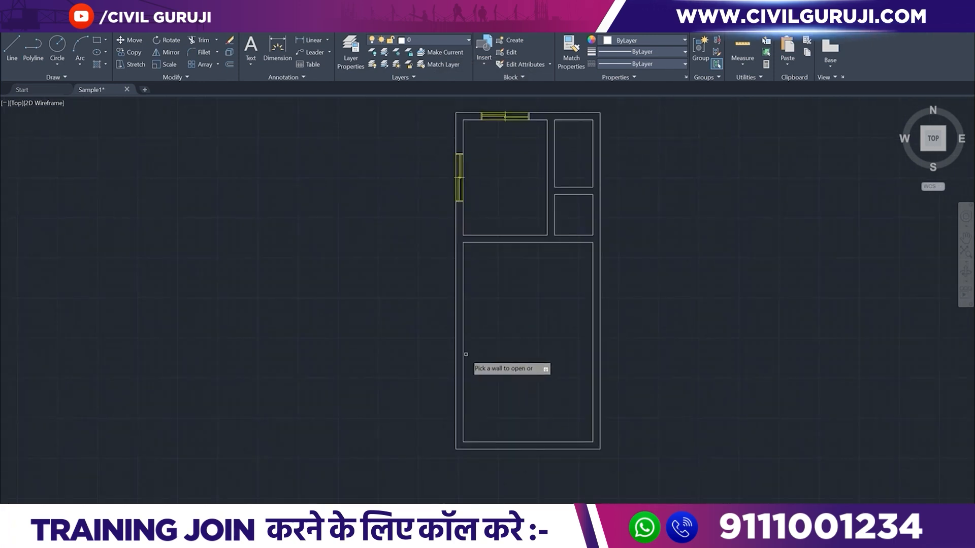
pyautogui.click(463, 343)
pyautogui.click(593, 333)
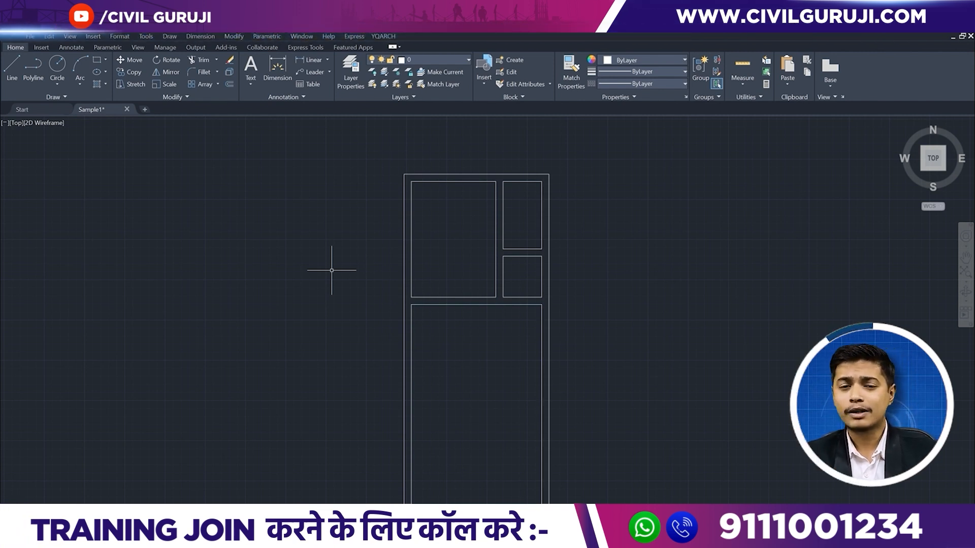
# Start a window opening with the AW command, choose a default window style and set the hole width to 60 at the middle of the wall
pyautogui.write('AW')
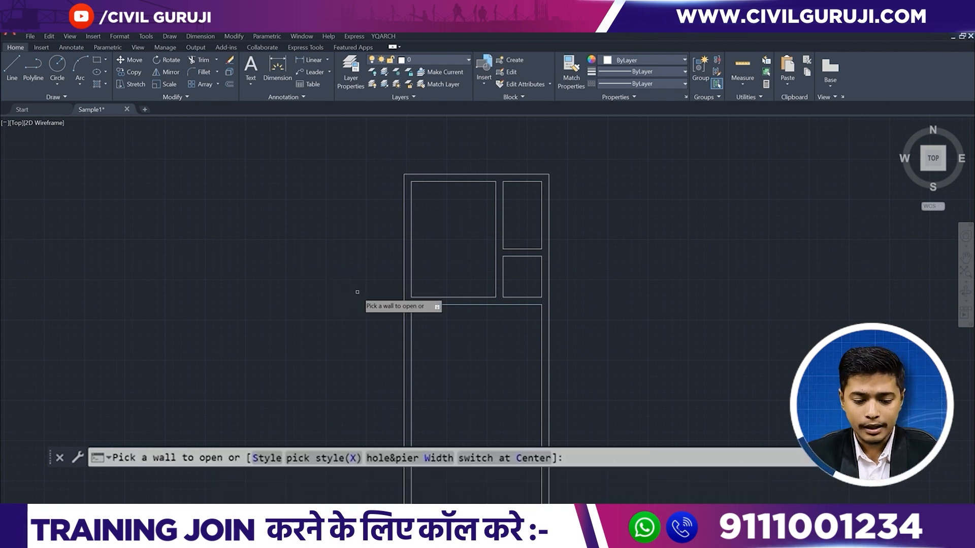
pyautogui.click(265, 458)
pyautogui.click(369, 222)
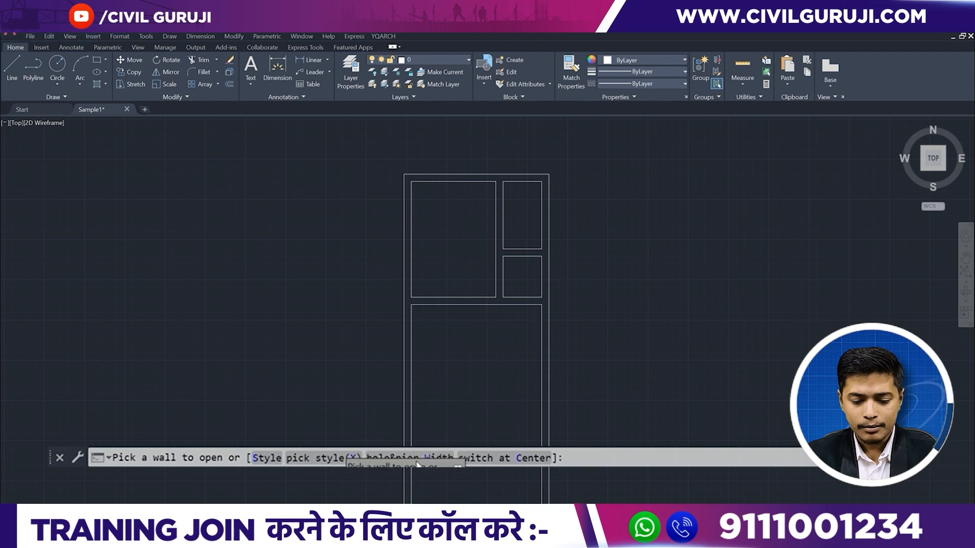
pyautogui.click(438, 459)
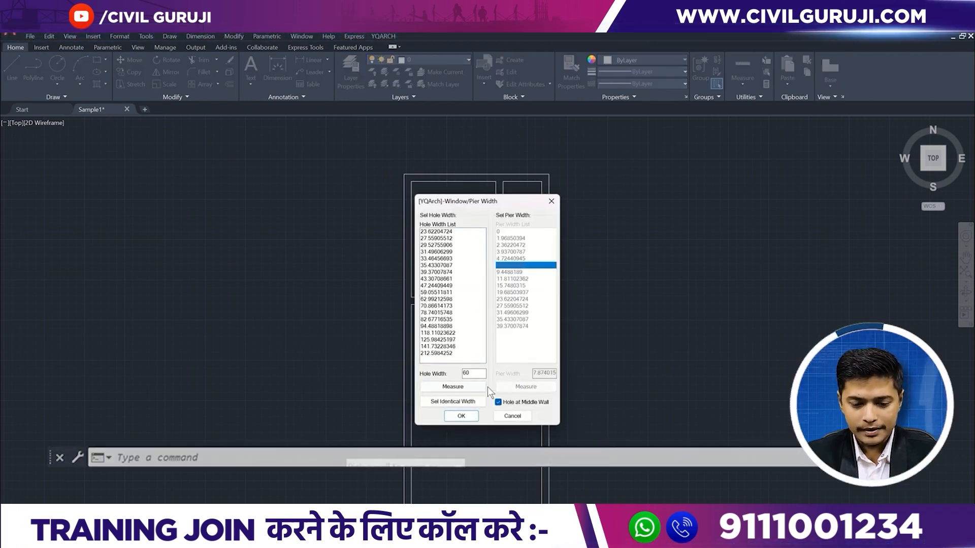
pyautogui.click(461, 416)
# Place 60-wide windows in the large upper room's left and upper outer walls and in both side walls of the large lower room
pyautogui.scroll(2, 410, 217)
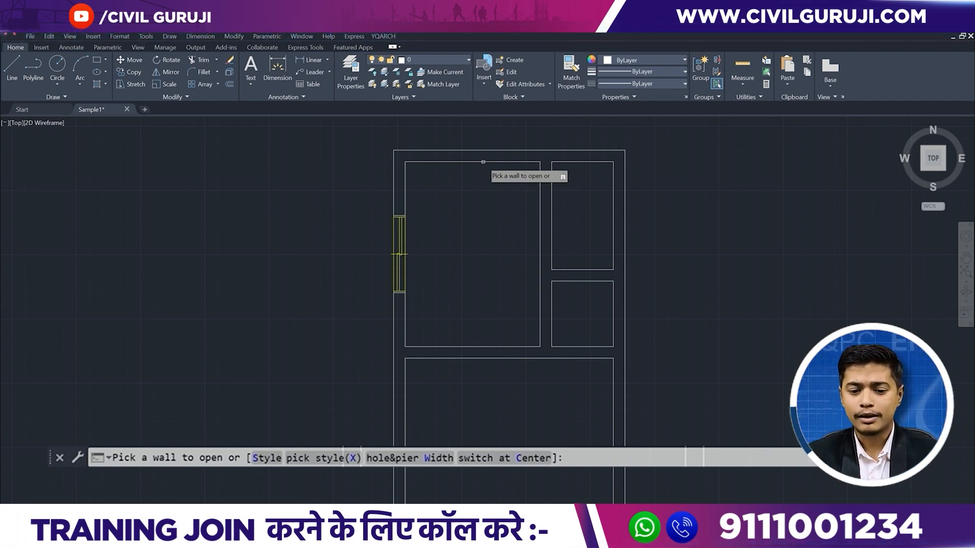
pyautogui.click(483, 162)
pyautogui.scroll(-5, 505, 386)
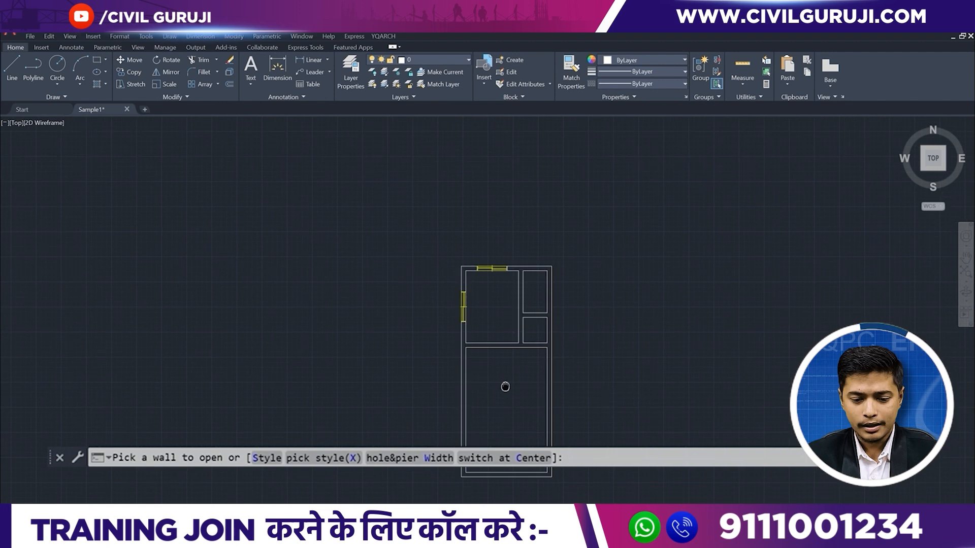
pyautogui.scroll(3, 471, 375)
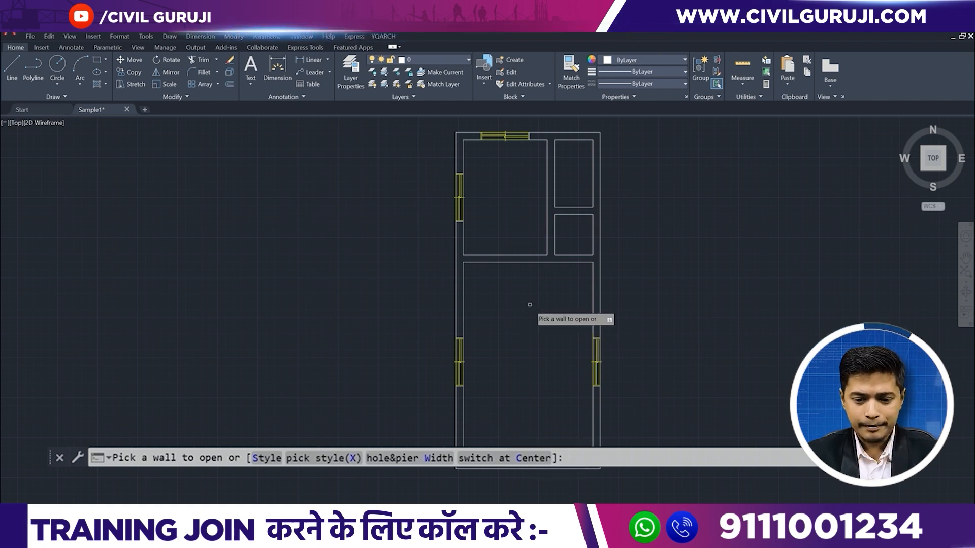
# Set the window hole width to 20 and place windows in the outer right walls of the two small rooms
pyautogui.moveTo(529, 203); pyautogui.dragTo(509, 313, button='middle')
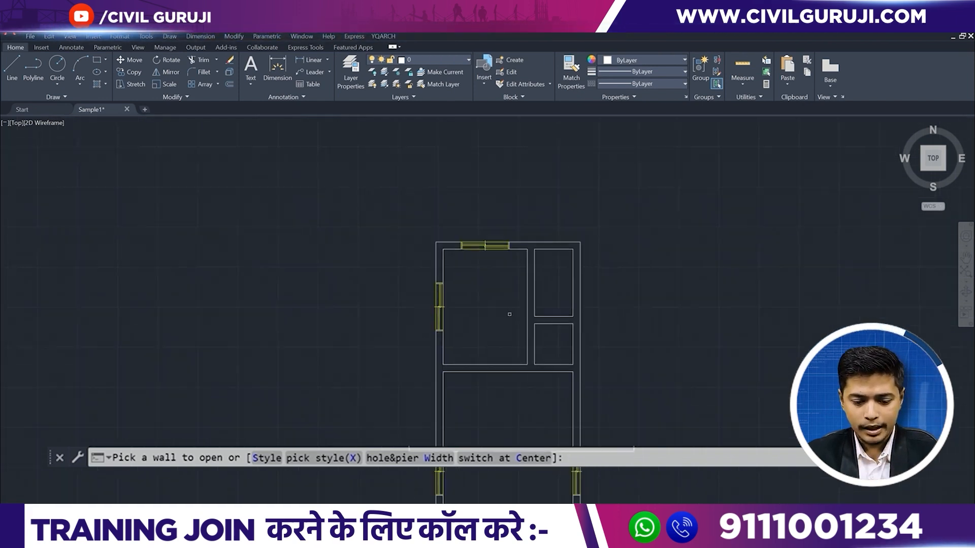
pyautogui.click(351, 458)
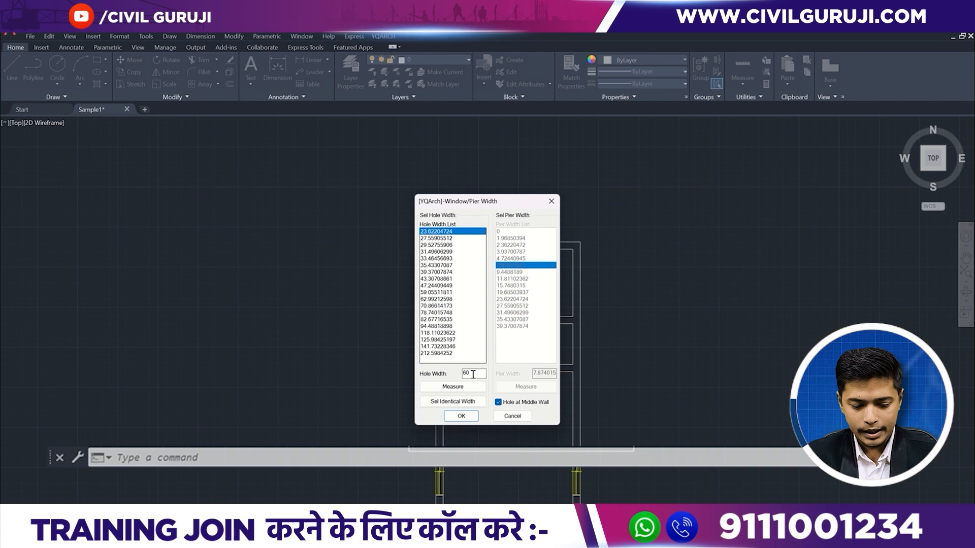
pyautogui.write('20')
pyautogui.click(449, 411)
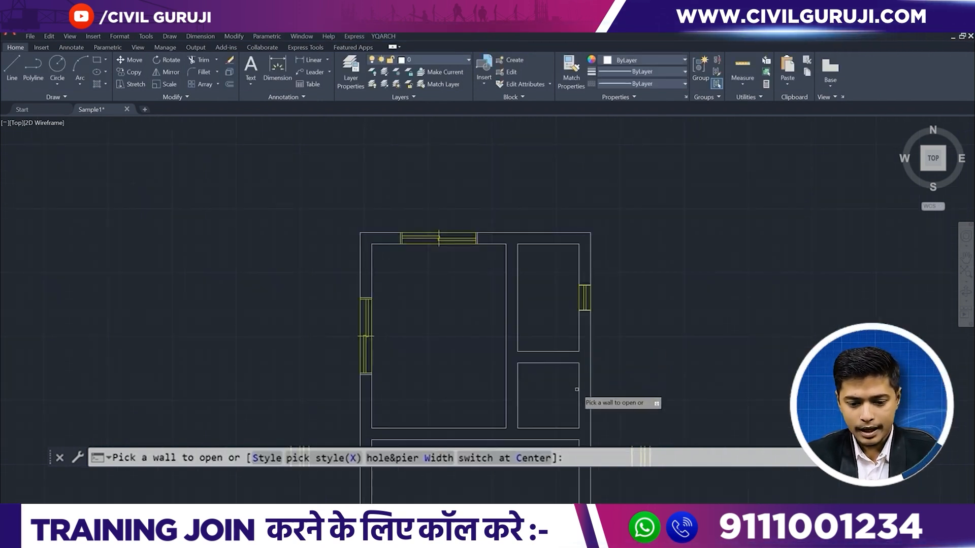
pyautogui.scroll(-6, 436, 386)
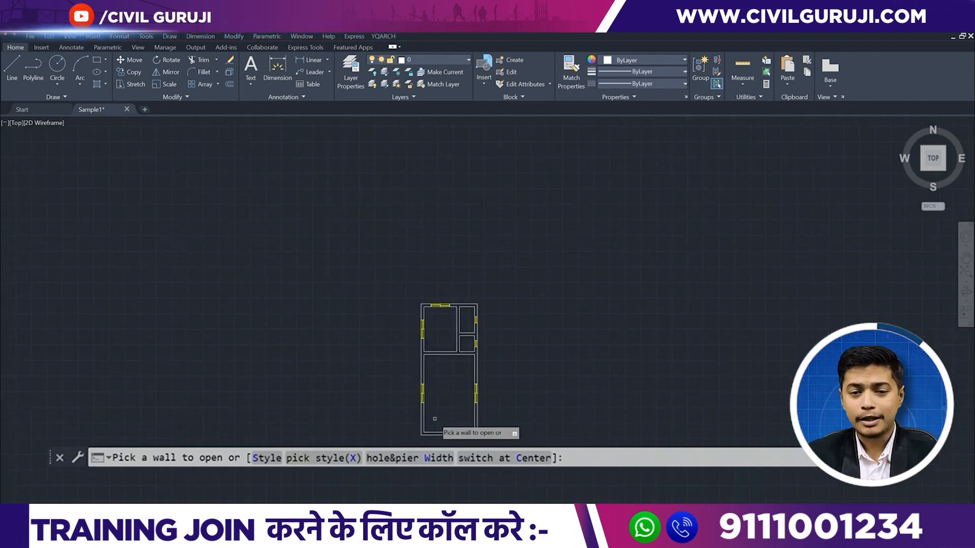
pyautogui.press('Escape')
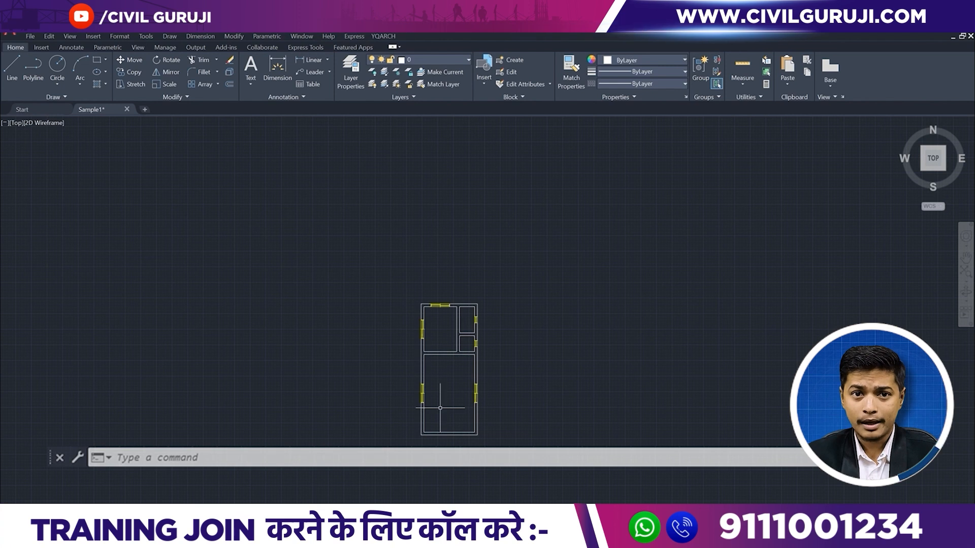
# Start a door opening with the AD command and choose the single-leaf style R14 DR_CDR1 as default
pyautogui.write('ad')
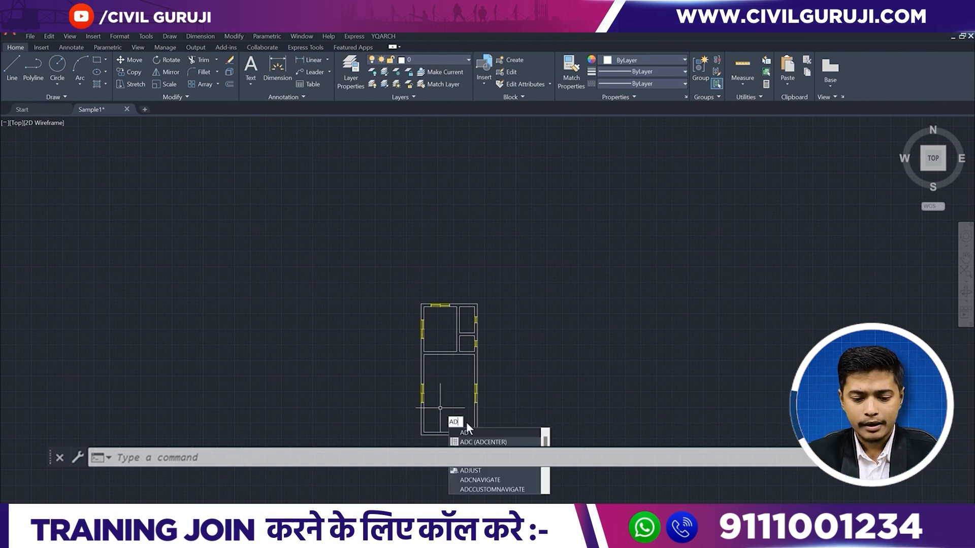
pyautogui.press('Return')
pyautogui.click(267, 458)
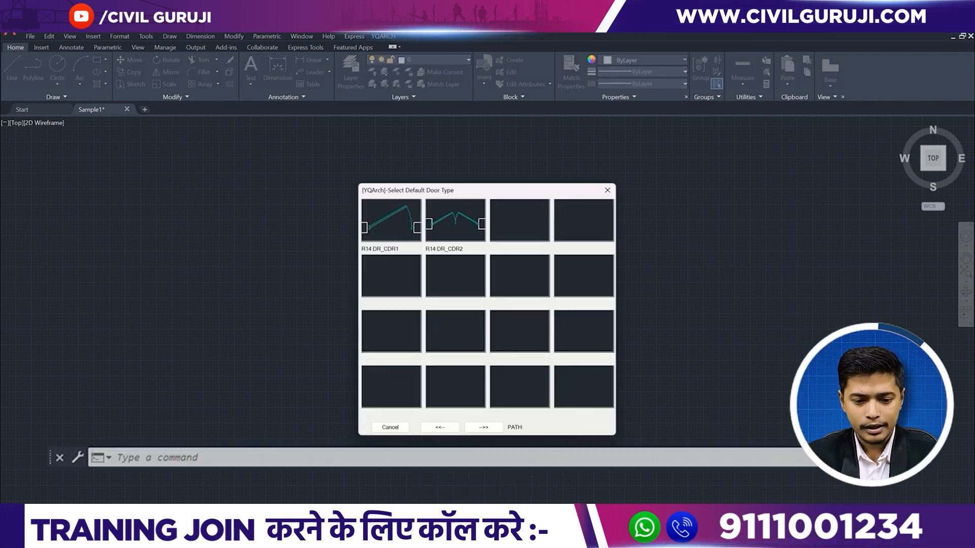
pyautogui.click(405, 229)
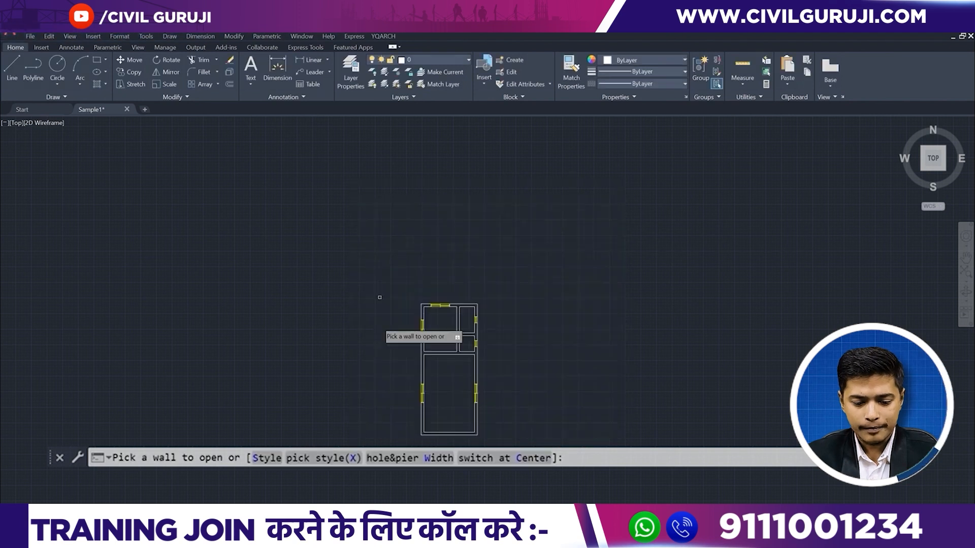
# Set the door's hole width to 36 and adjust its pier width
pyautogui.click(383, 459)
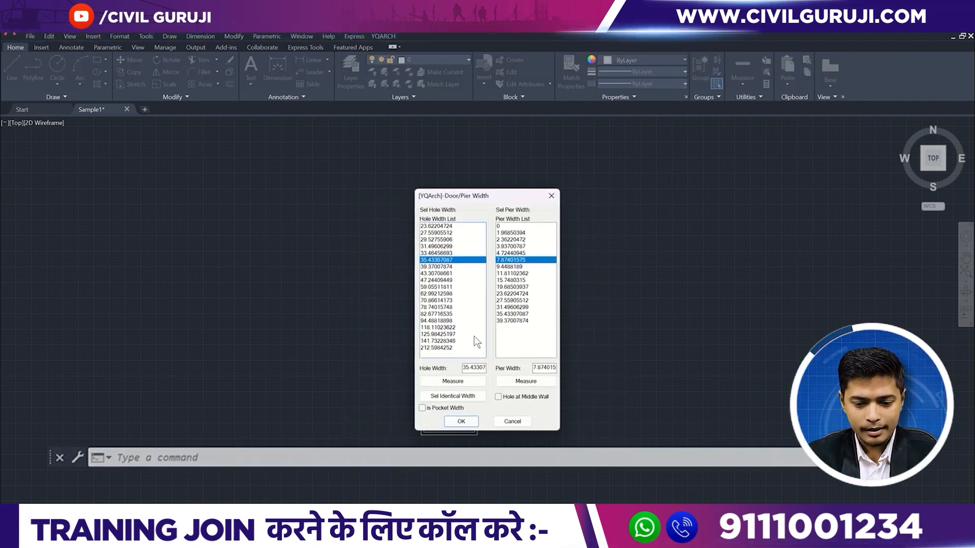
pyautogui.doubleClick(475, 368)
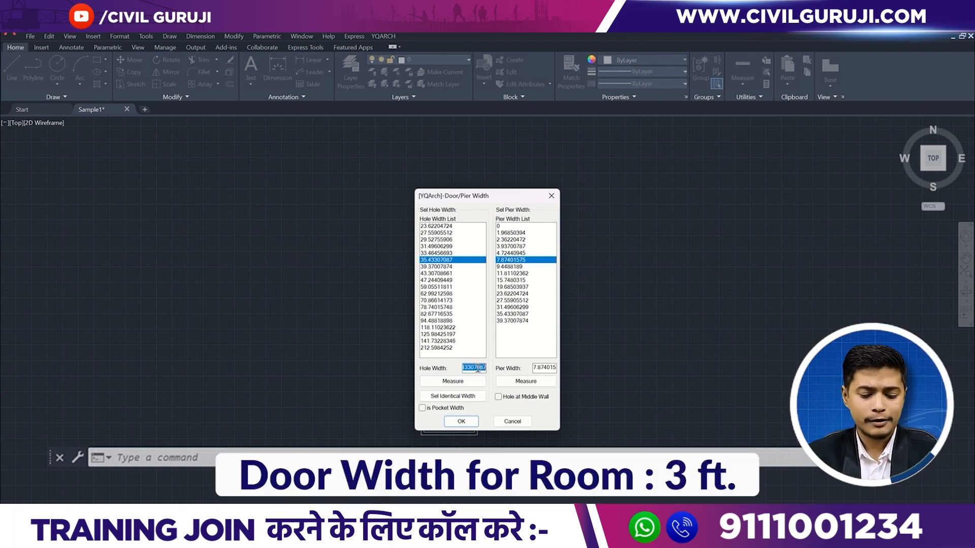
pyautogui.write('36')
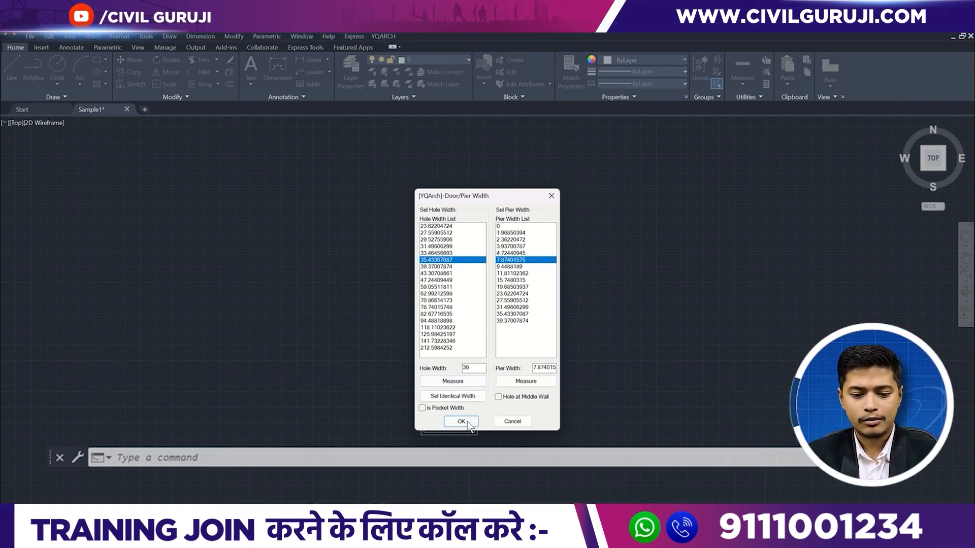
pyautogui.doubleClick(544, 368)
pyautogui.click(461, 422)
# Place a door between the two large rooms swinging into the upper one, and another swinging into the upper small room
pyautogui.scroll(6, 435, 334)
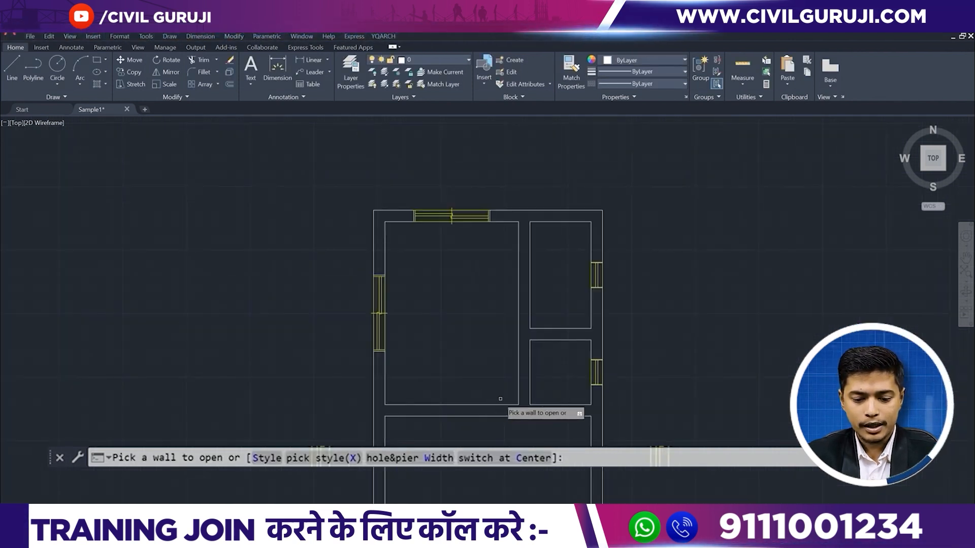
pyautogui.click(500, 404)
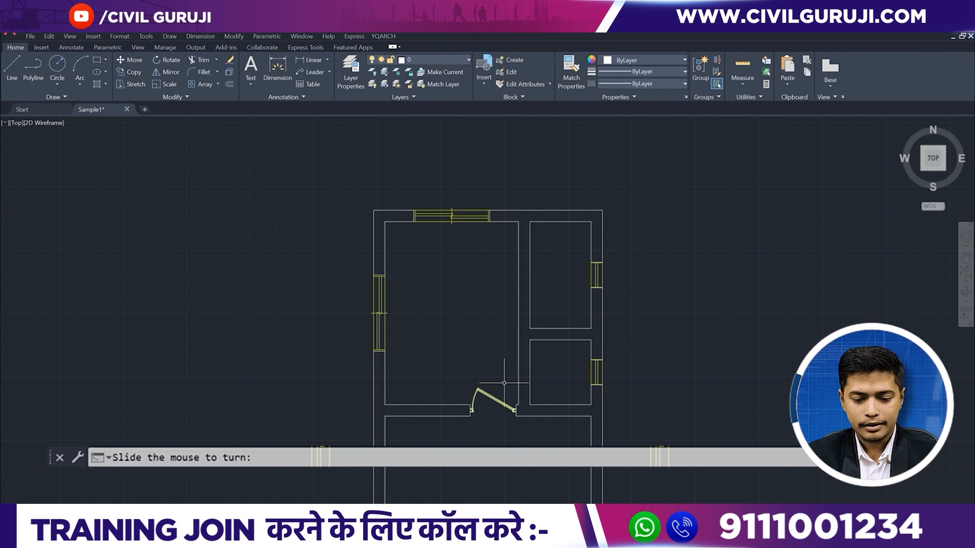
pyautogui.click(504, 384)
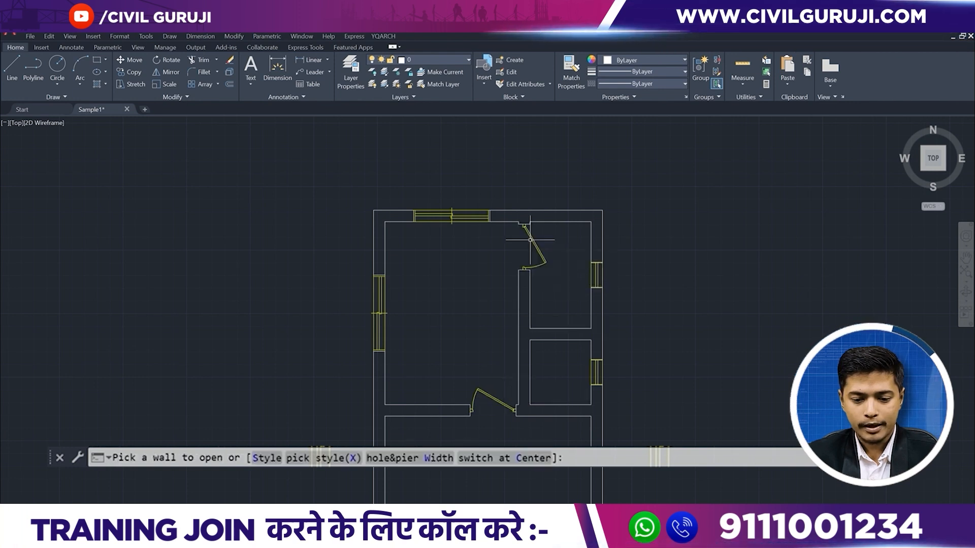
pyautogui.click(530, 240)
pyautogui.click(549, 246)
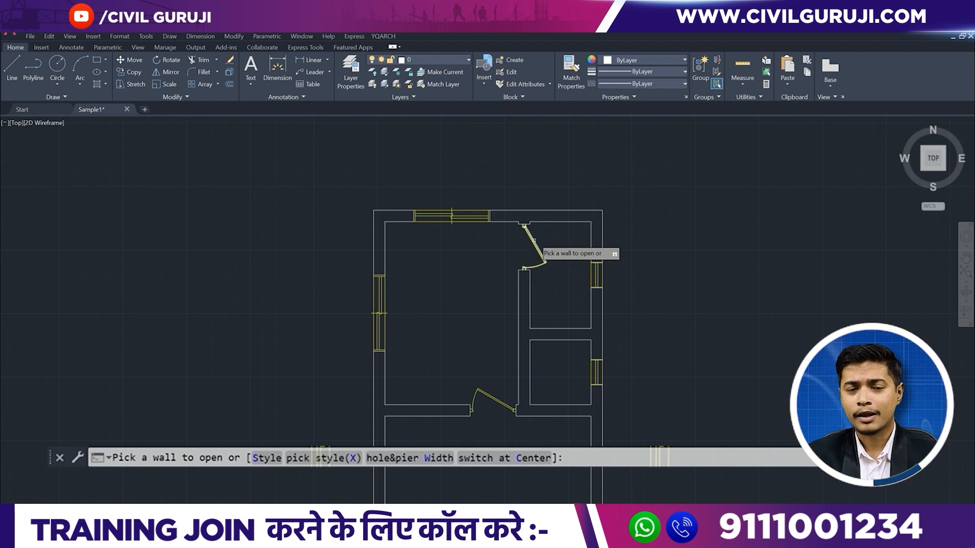
# Place an inward-swinging entrance door near the right end of the large lower room's bottom wall
pyautogui.moveTo(509, 477); pyautogui.dragTo(459, 372, button='middle')
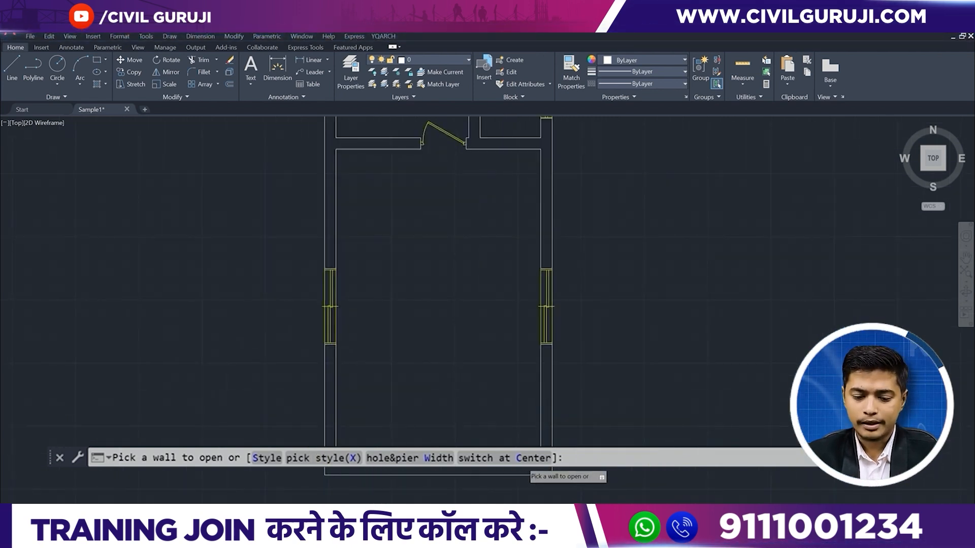
pyautogui.click(518, 464)
pyautogui.click(526, 417)
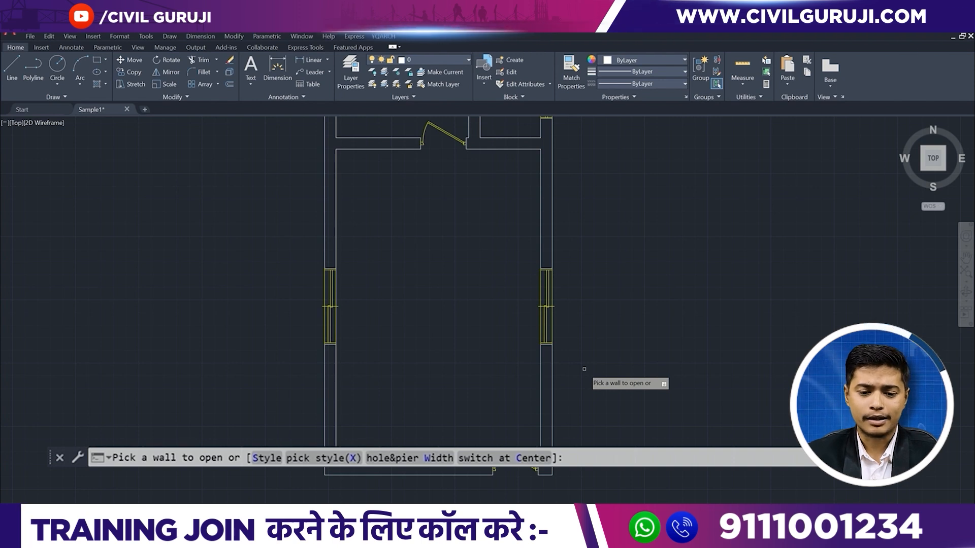
pyautogui.scroll(-4, 424, 385)
pyautogui.moveTo(426, 331); pyautogui.dragTo(425, 340, button='middle')
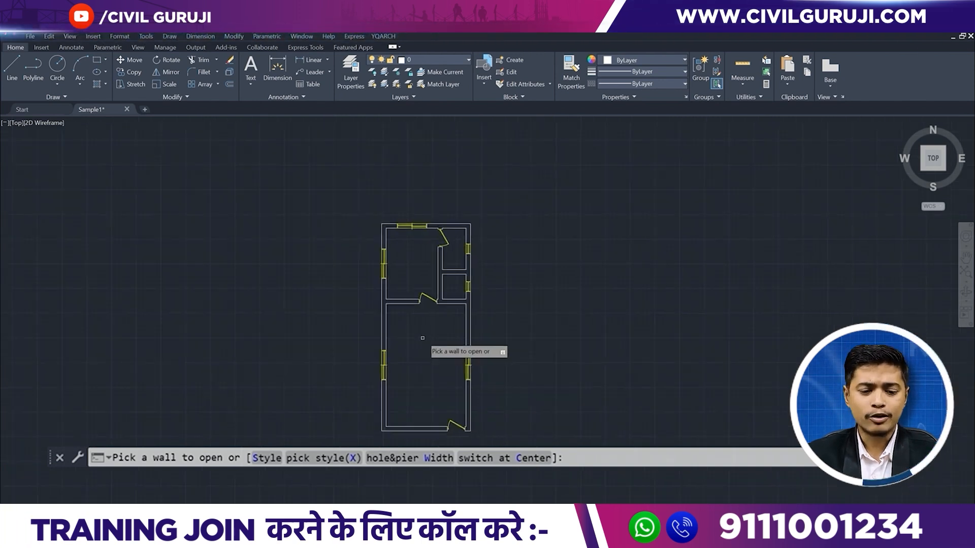
pyautogui.press('Escape')
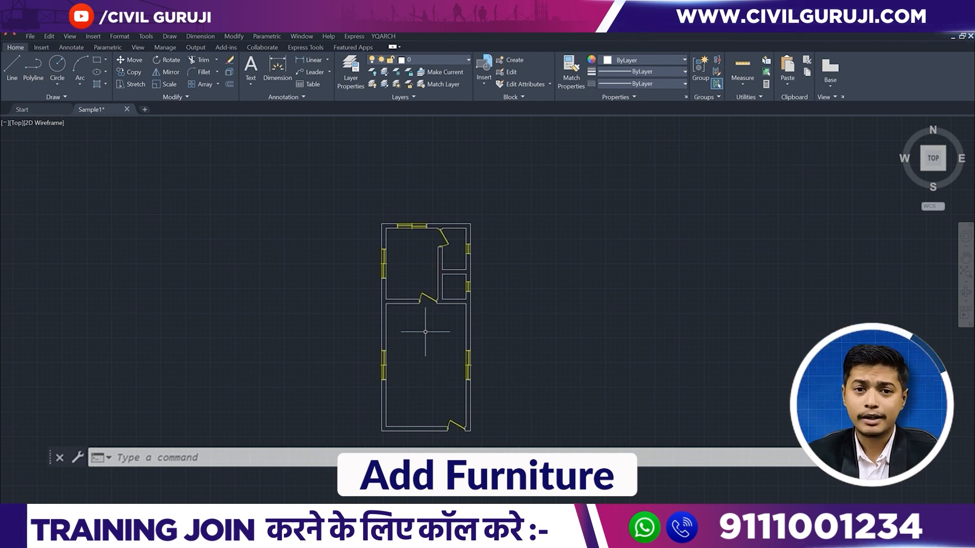
# Arrange Bedroom furniture with the JJ command across the large upper room, with the bed's head against the left wall
pyautogui.write('jj')
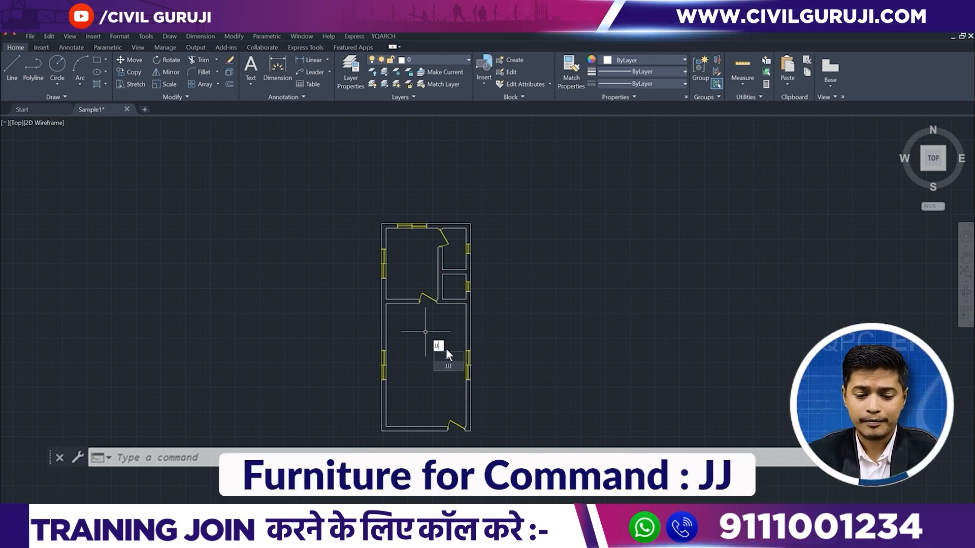
pyautogui.click(450, 358)
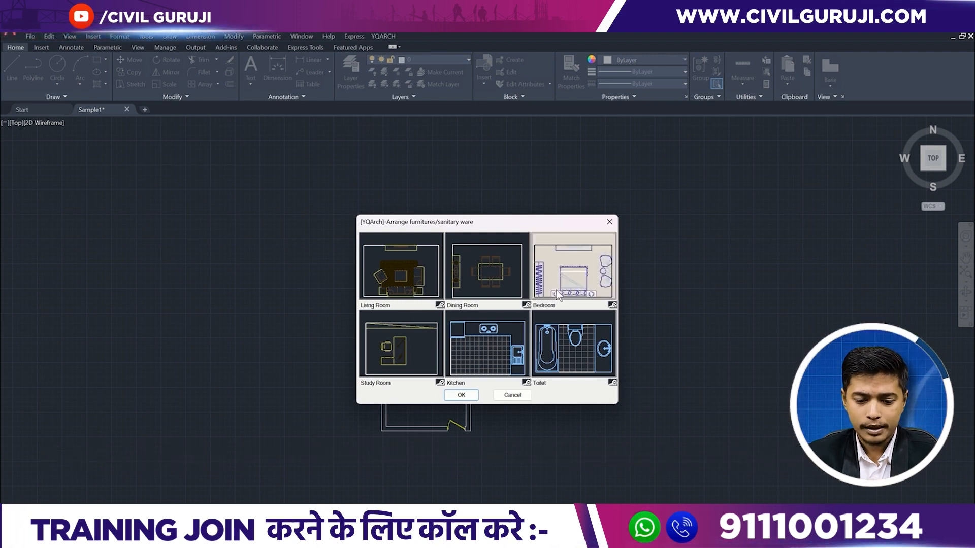
pyautogui.click(464, 396)
pyautogui.scroll(4, 412, 248)
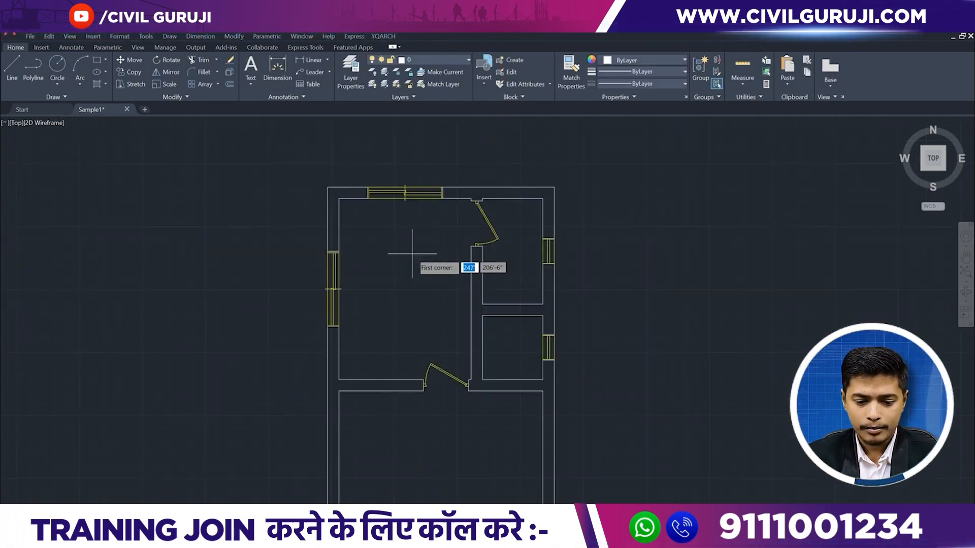
pyautogui.click(471, 379)
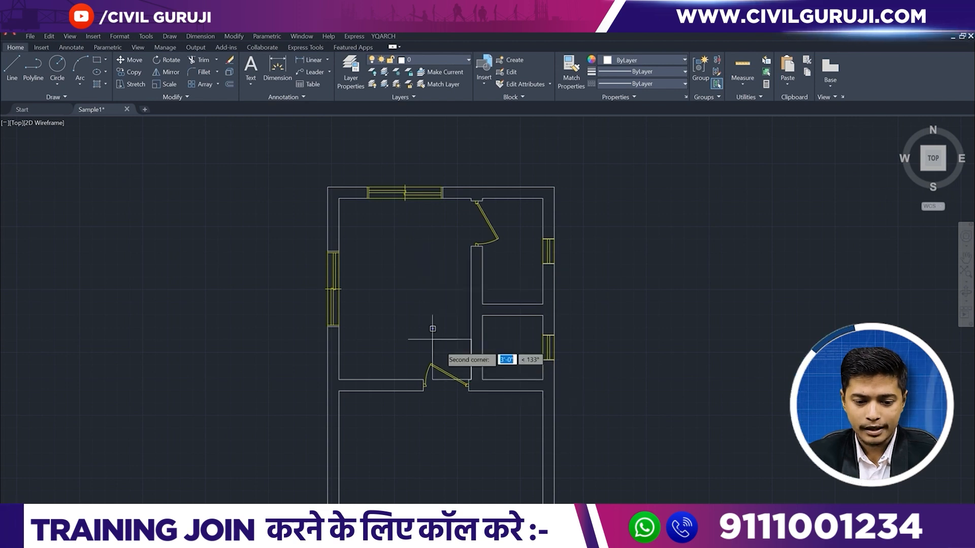
pyautogui.click(338, 197)
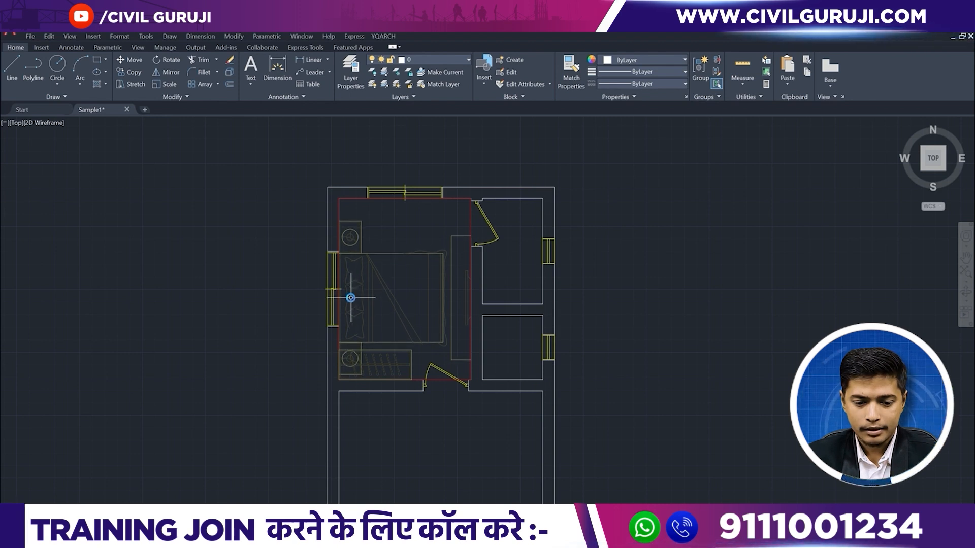
pyautogui.click(350, 297)
pyautogui.scroll(-2, 542, 304)
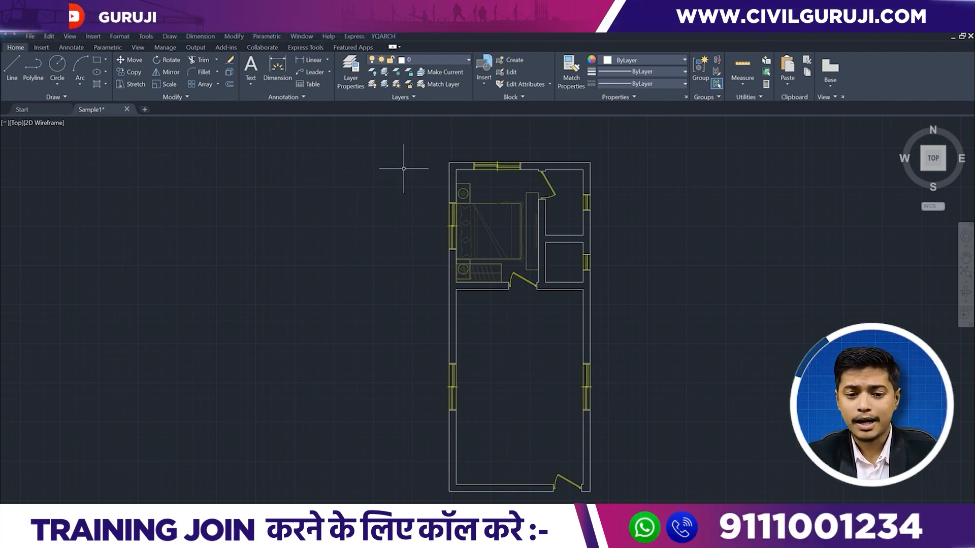
# Run the LM elevation command with the Drag Rectangle option and 1x4 Elevations, framing the whole house plan by its outer corners
pyautogui.click(386, 36)
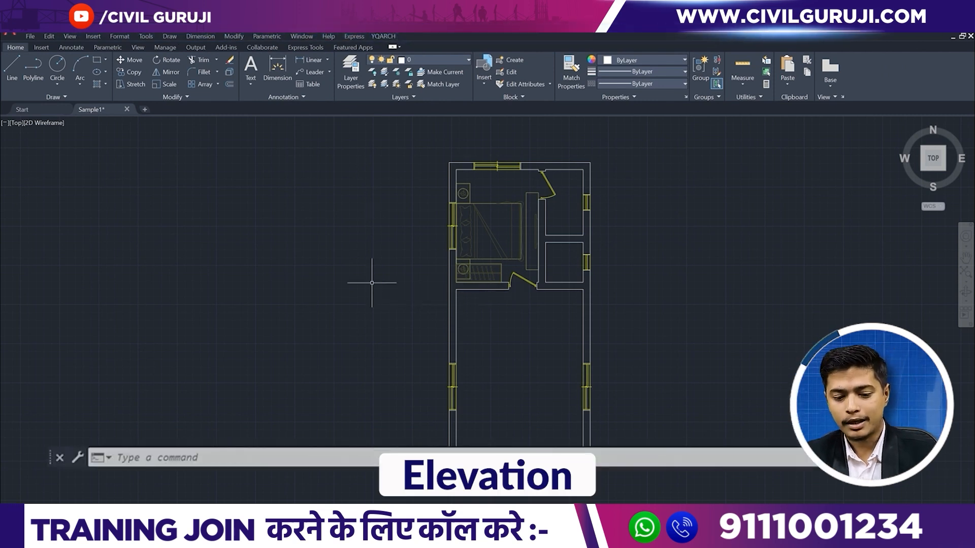
pyautogui.write('LM')
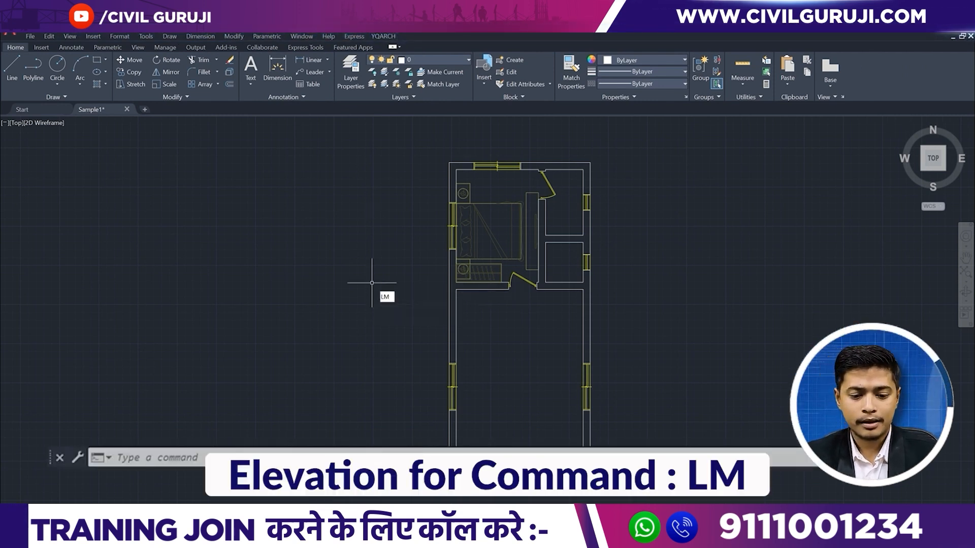
pyautogui.press('Return')
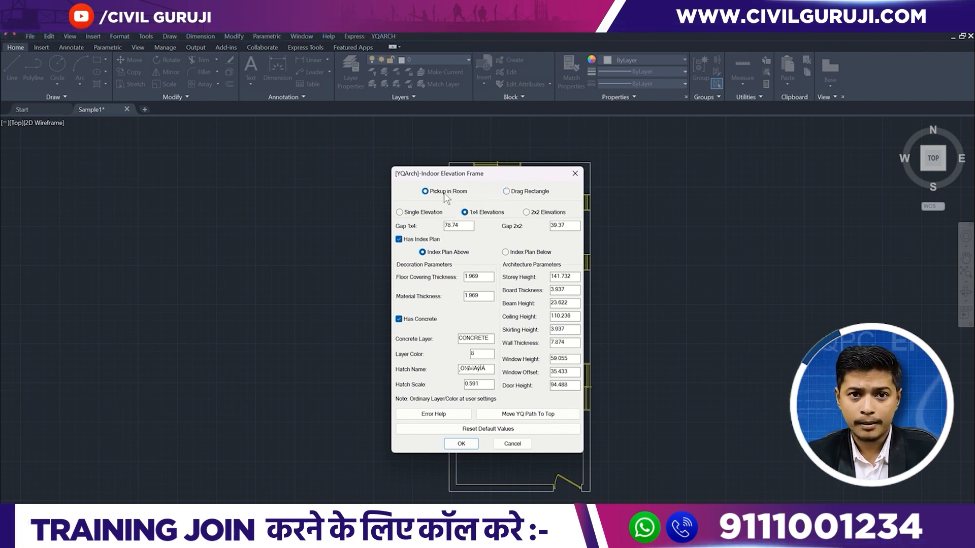
pyautogui.click(507, 192)
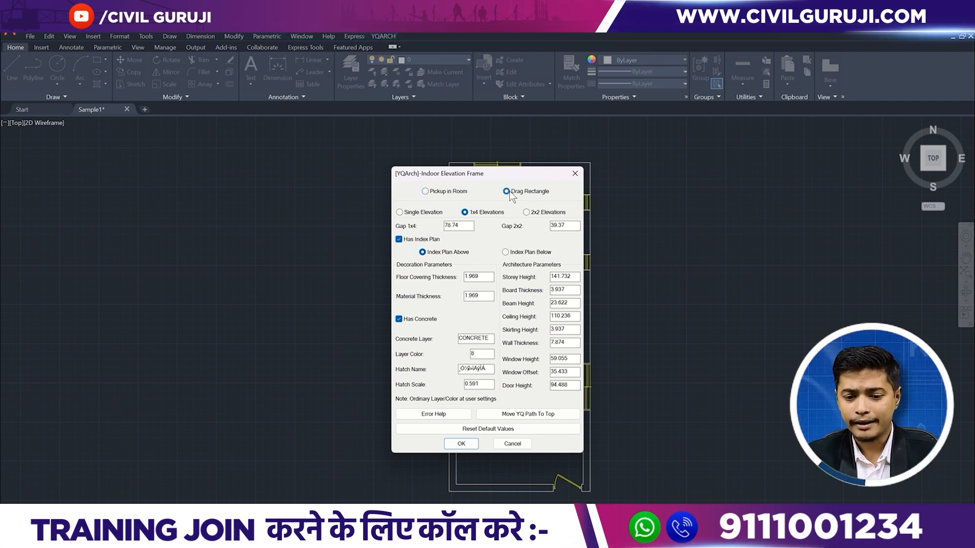
pyautogui.click(472, 446)
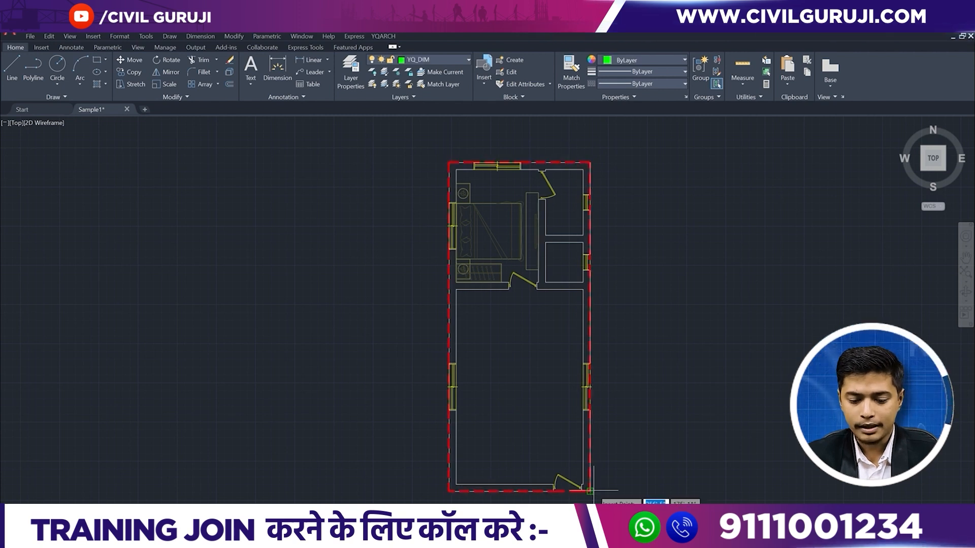
# Place the row of four generated elevations in the empty space below and to the right of the house plan
pyautogui.scroll(-6, 594, 501)
pyautogui.moveTo(594, 501); pyautogui.dragTo(524, 405, button='middle')
pyautogui.scroll(-3, 513, 401)
pyautogui.scroll(9, 514, 411)
pyautogui.scroll(-4, 505, 390)
pyautogui.moveTo(500, 331); pyautogui.dragTo(491, 386, button='middle')
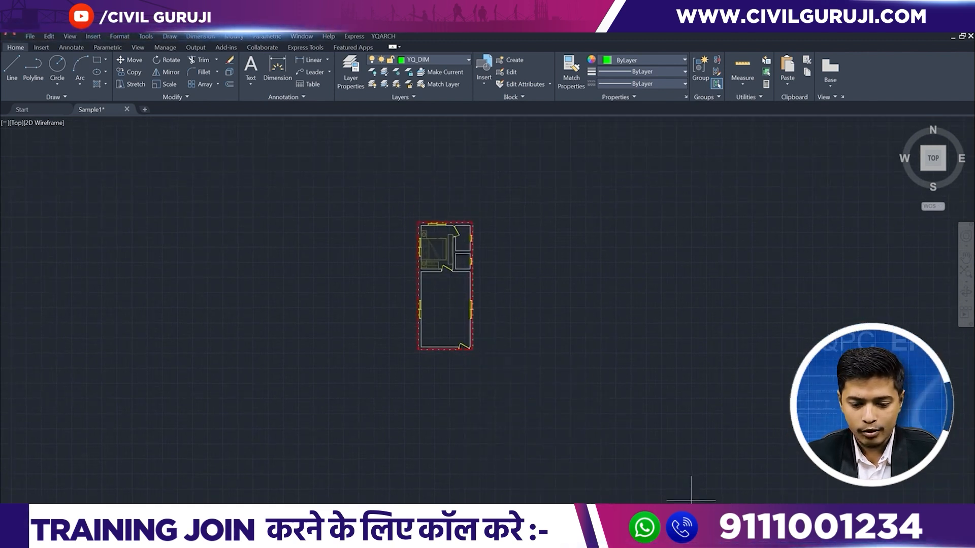
pyautogui.click(719, 500)
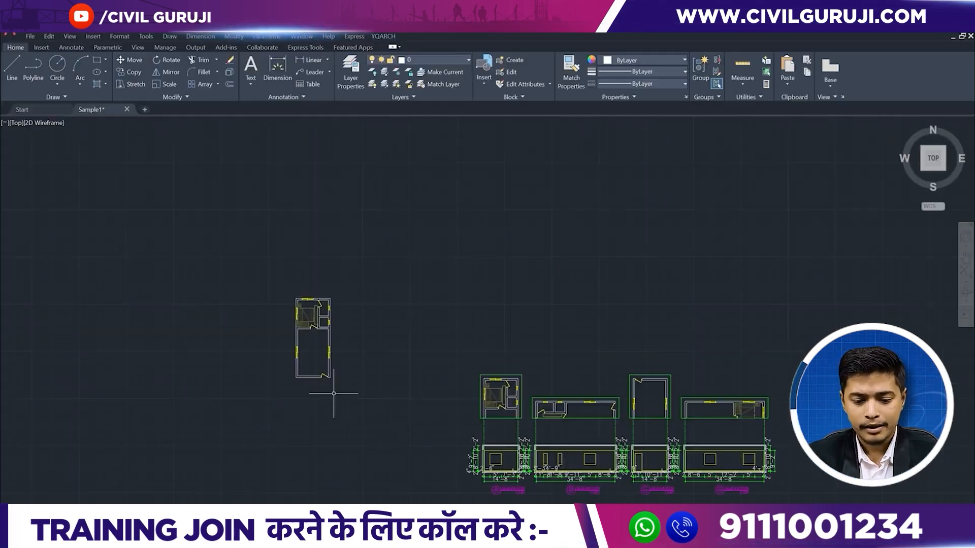
pyautogui.scroll(2, 518, 456)
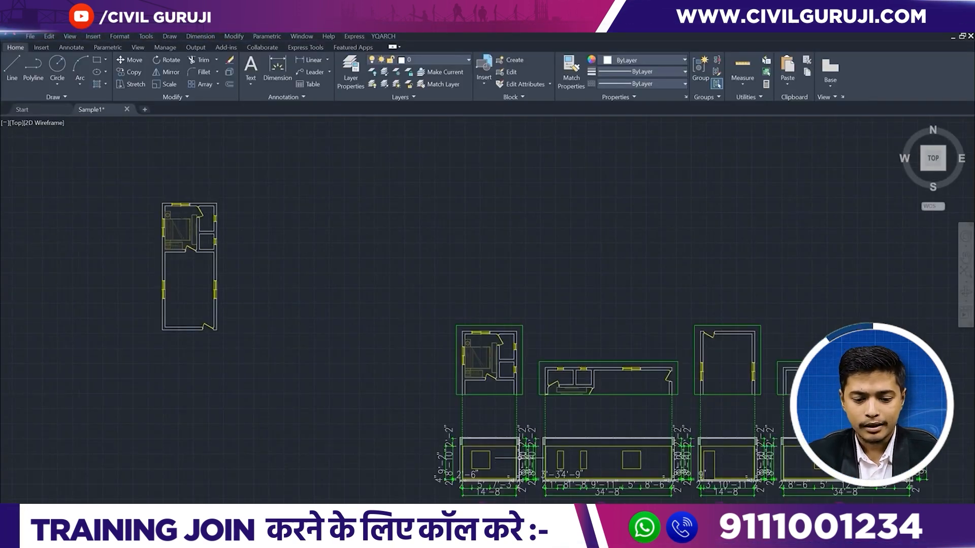
pyautogui.scroll(2, 515, 459)
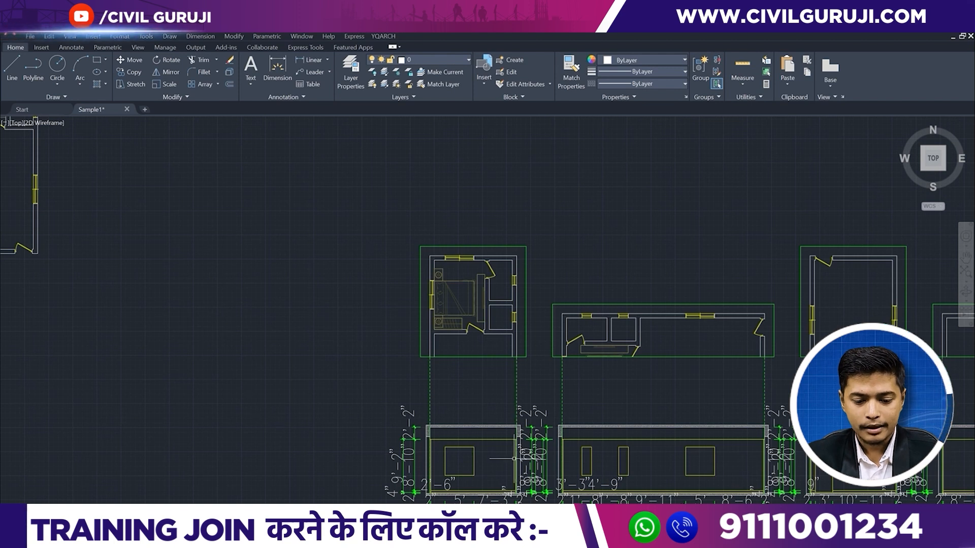